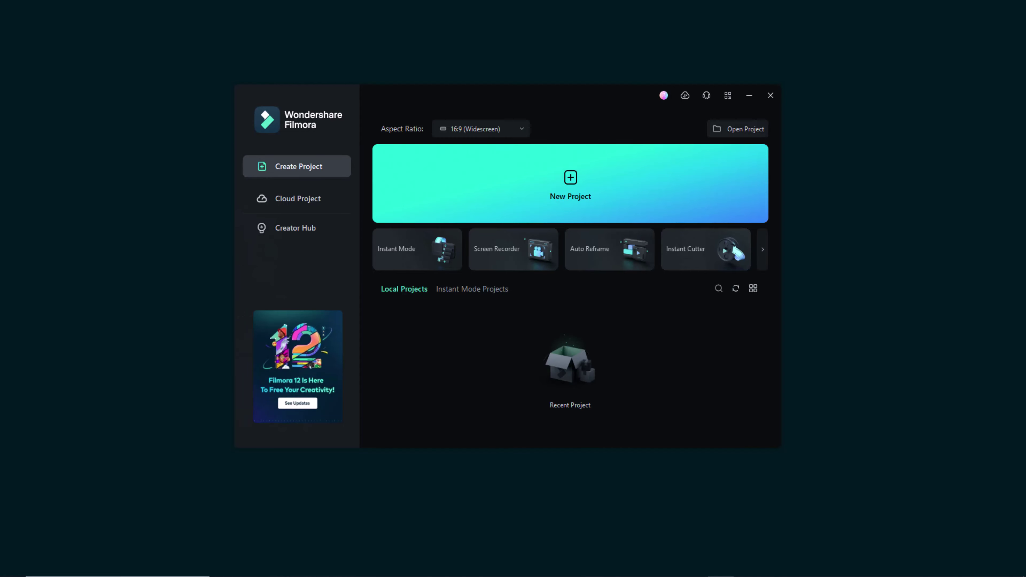
Step: Start an Instant Mode project based on the Cinematic Love Story template
{"action": "left_click", "coordinate": [416, 250]}
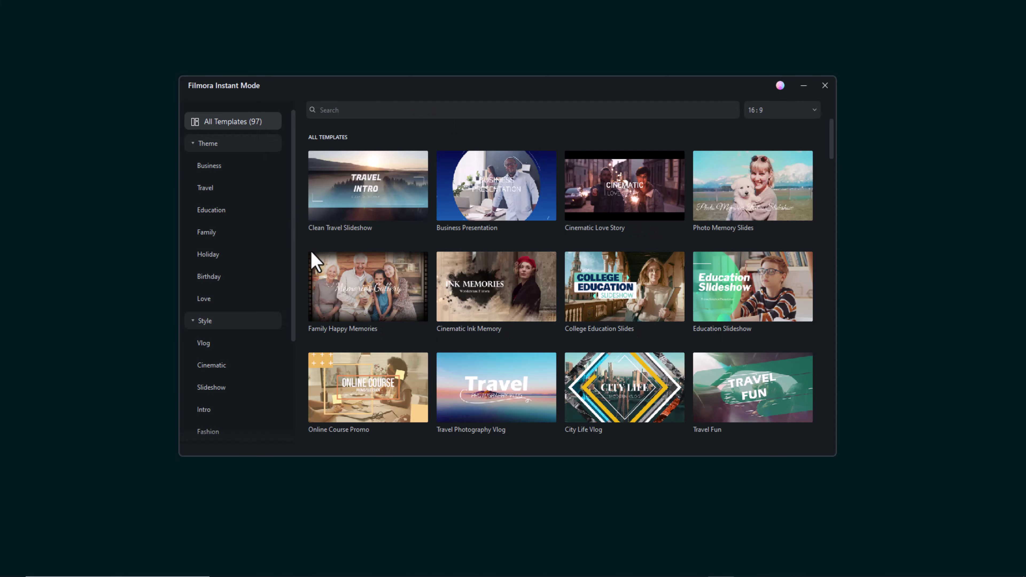
{"action": "mouse_move", "coordinate": [494, 240]}
{"action": "scroll", "coordinate": [215, 384], "scroll_direction": "down", "scroll_amount": 3}
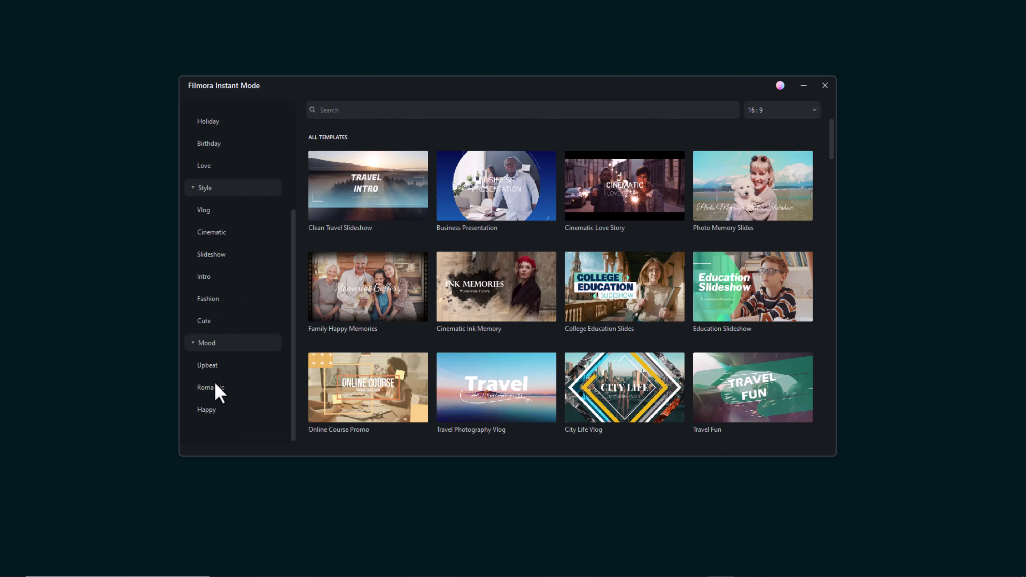
{"action": "mouse_move", "coordinate": [653, 293]}
{"action": "scroll", "coordinate": [638, 303], "scroll_direction": "down", "scroll_amount": 1}
{"action": "scroll", "coordinate": [622, 315], "scroll_direction": "up", "scroll_amount": 1}
{"action": "mouse_move", "coordinate": [355, 324]}
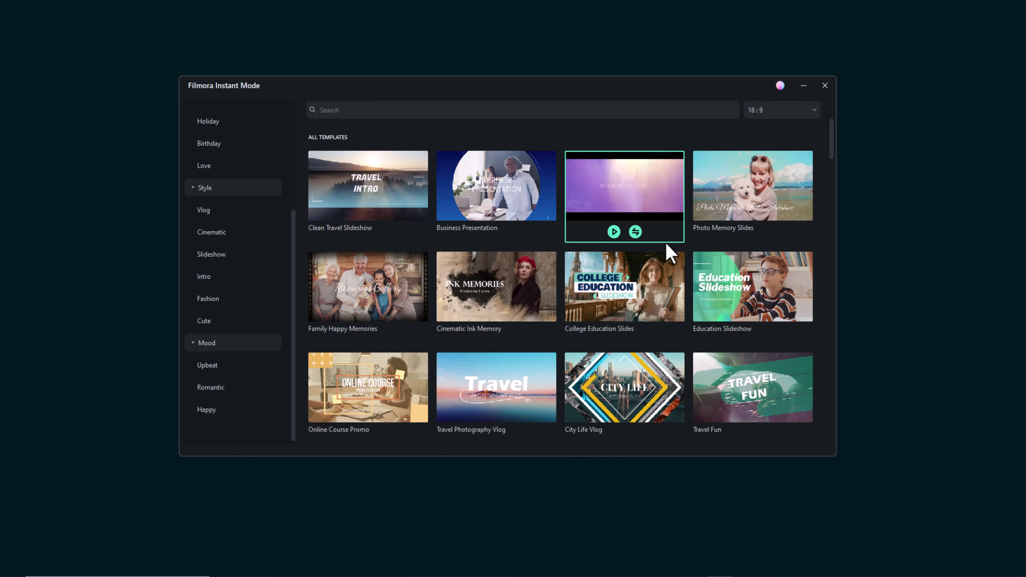
{"action": "left_click", "coordinate": [634, 231]}
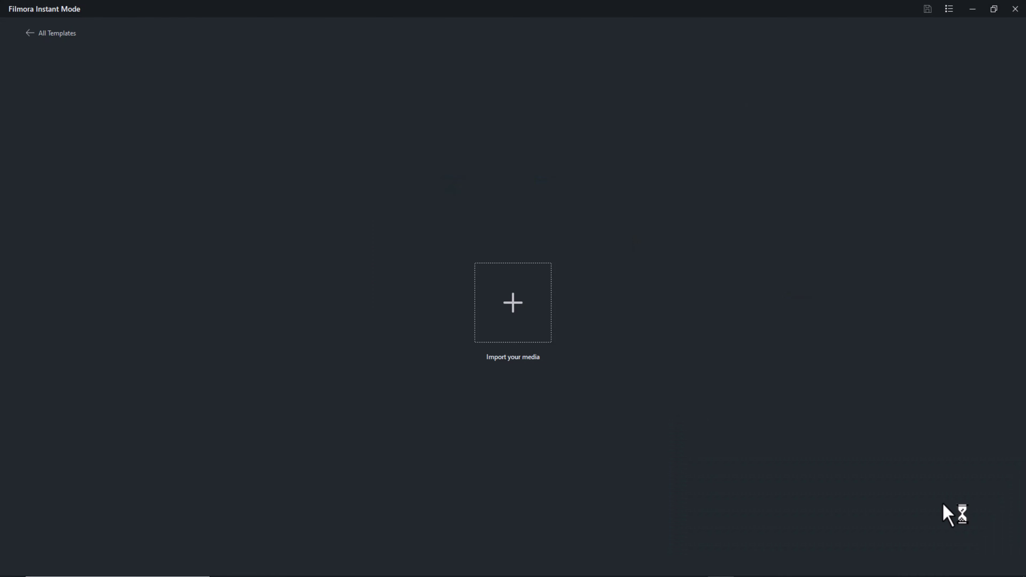
Step: Start the media import and select the Girl - 15936, Female Bodybuilding Motivation, Ascent - 30221 and Couple - 50311 clips in the filmora folder
{"action": "left_click", "coordinate": [528, 314]}
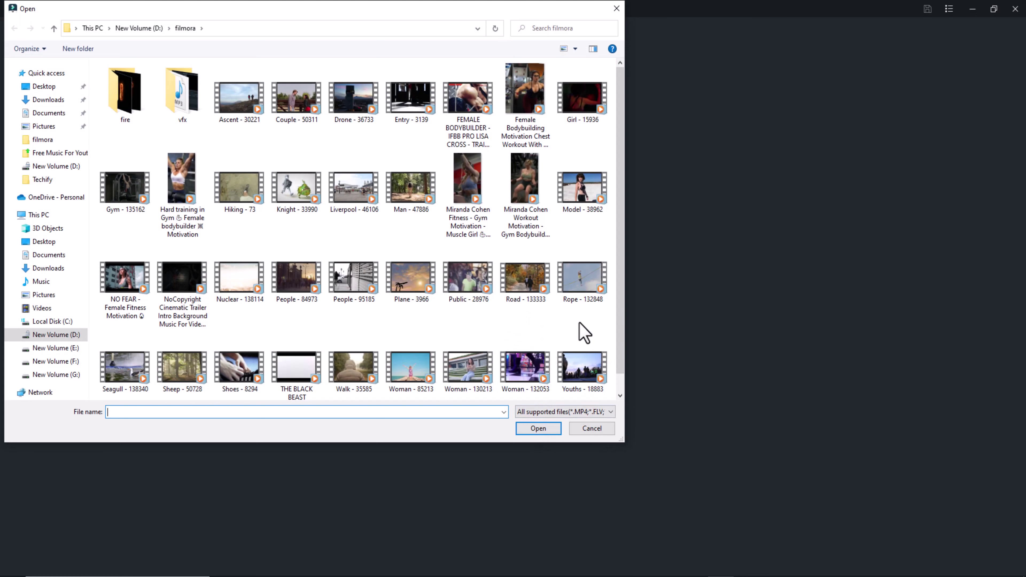
{"action": "left_click", "coordinate": [583, 279]}
{"action": "left_click", "coordinate": [582, 99]}
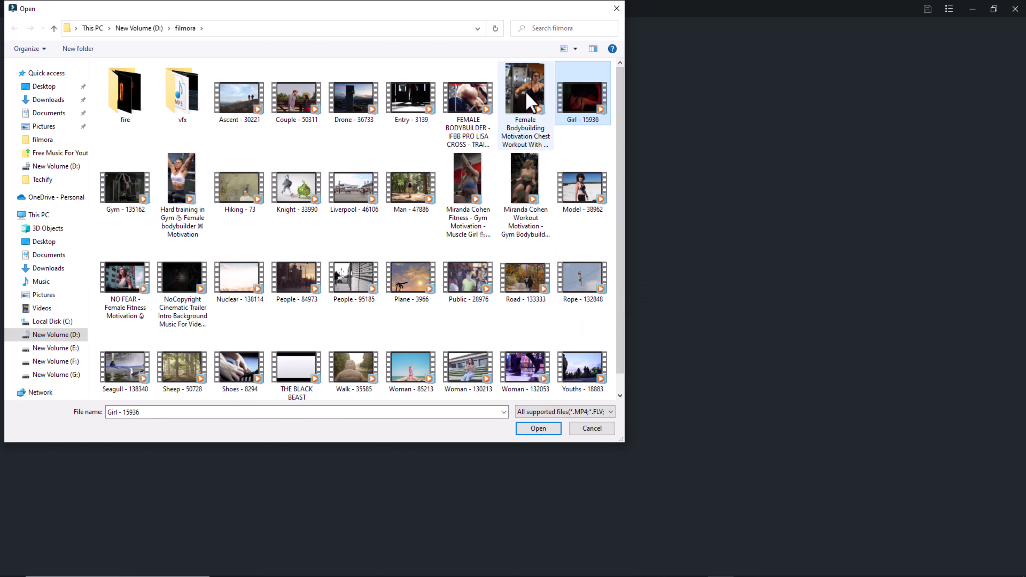
{"action": "left_click", "coordinate": [462, 101], "text": "ctrl"}
{"action": "left_click", "coordinate": [462, 101], "text": "ctrl"}
{"action": "left_click", "coordinate": [525, 93], "text": "ctrl"}
{"action": "left_click", "coordinate": [240, 97], "text": "ctrl"}
{"action": "left_click", "coordinate": [296, 97], "text": "ctrl"}
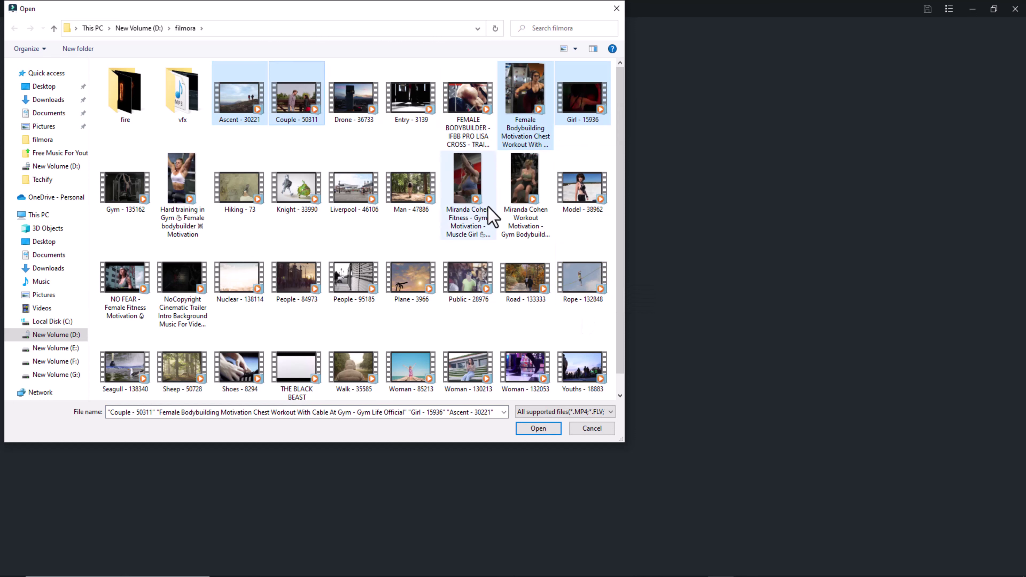
Step: Add Rope - 132848, People - 95185, Woman - 132053, Youths - 18883, Woman - 85213, Woman - 130213 and Shoes - 8294 to the file selection
{"action": "left_click", "coordinate": [582, 279], "text": "ctrl"}
{"action": "left_click", "coordinate": [353, 279], "text": "ctrl"}
{"action": "scroll", "coordinate": [465, 348], "scroll_direction": "down", "scroll_amount": 1}
{"action": "left_click", "coordinate": [525, 348], "text": "ctrl"}
{"action": "left_click", "coordinate": [581, 347], "text": "ctrl"}
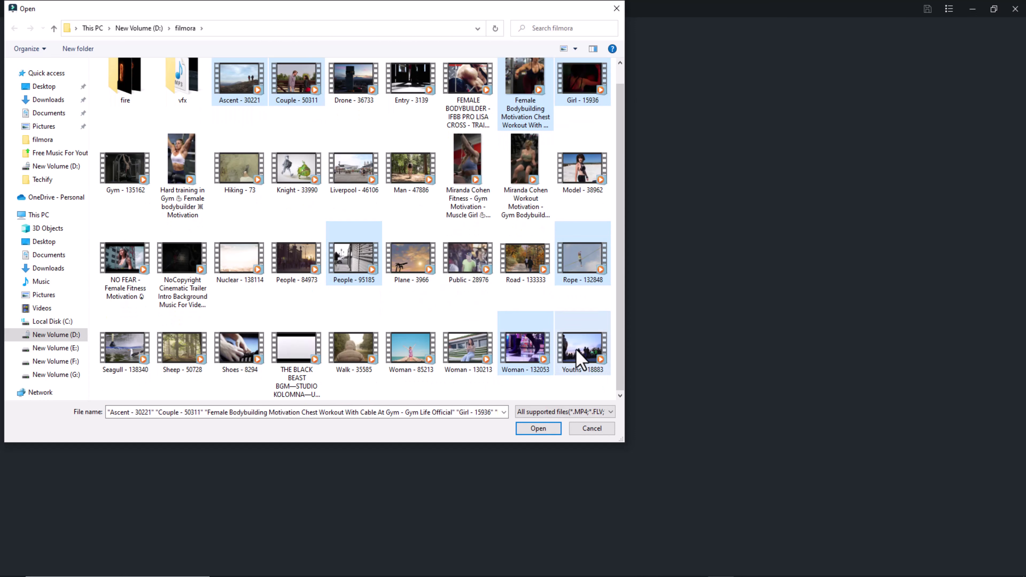
{"action": "left_click", "coordinate": [410, 348], "text": "ctrl"}
{"action": "left_click", "coordinate": [450, 358], "text": "ctrl"}
{"action": "left_click", "coordinate": [240, 355], "text": "ctrl"}
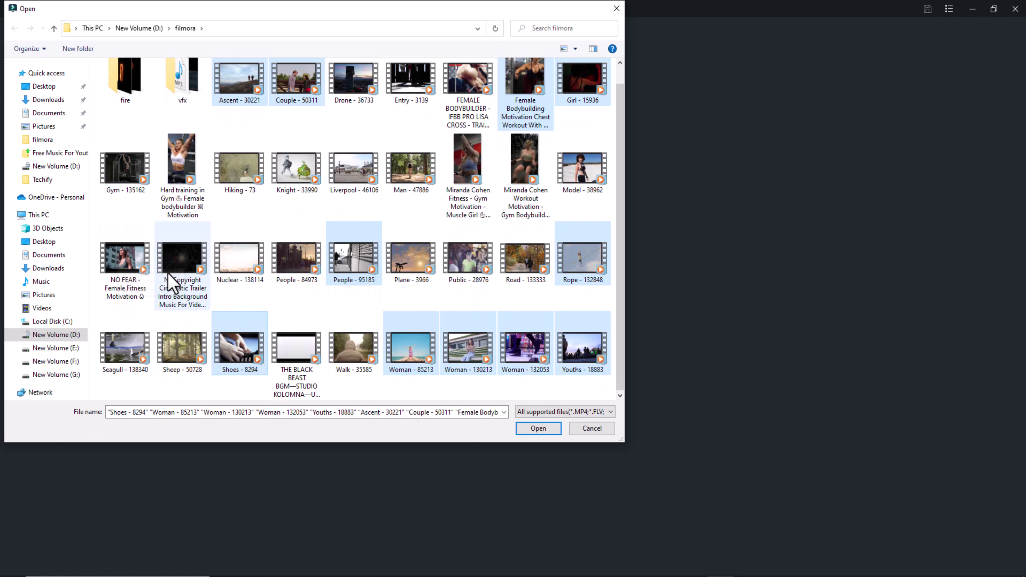
Step: Add Hard training in Gym, Gym - 135162, Liverpool - 46106, Man - 47886 and the two vertical fitness clips beside it, and import the selection
{"action": "left_click", "coordinate": [165, 172], "text": "ctrl"}
{"action": "left_click", "coordinate": [125, 169], "text": "ctrl"}
{"action": "left_click", "coordinate": [355, 170], "text": "ctrl"}
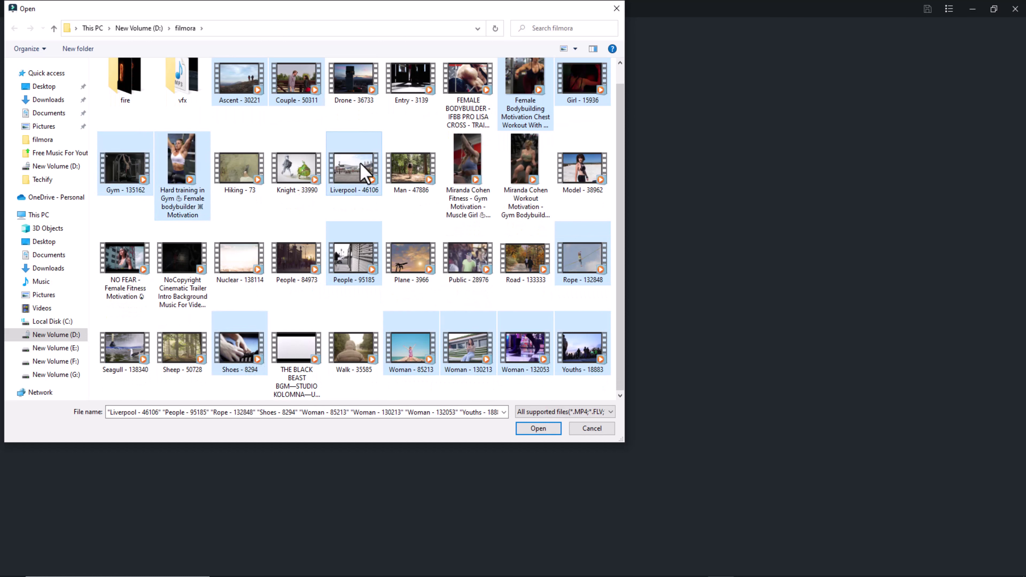
{"action": "left_click", "coordinate": [404, 180], "text": "ctrl"}
{"action": "left_click", "coordinate": [468, 162], "text": "ctrl"}
{"action": "left_click", "coordinate": [525, 161], "text": "ctrl"}
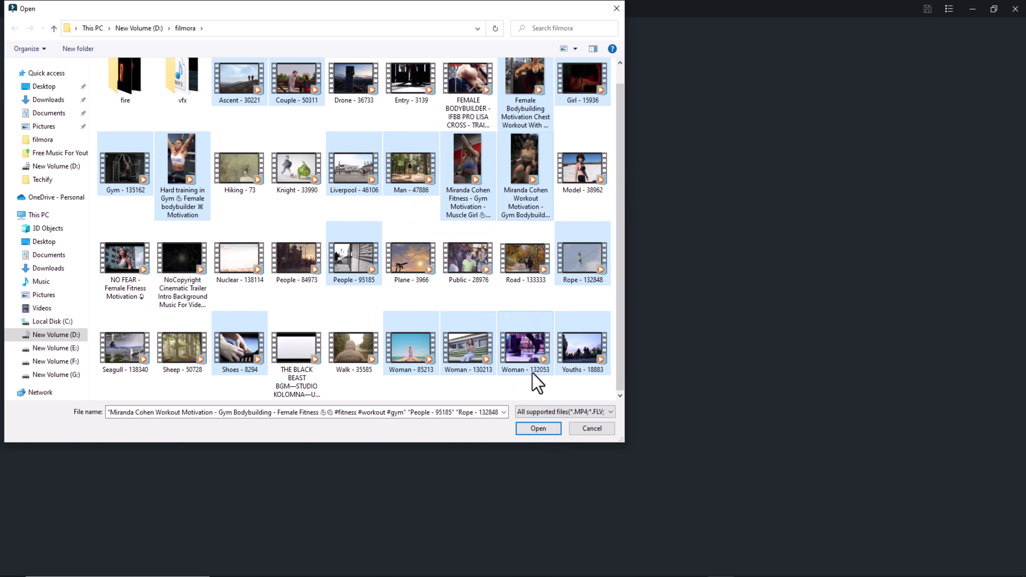
{"action": "left_click", "coordinate": [535, 428]}
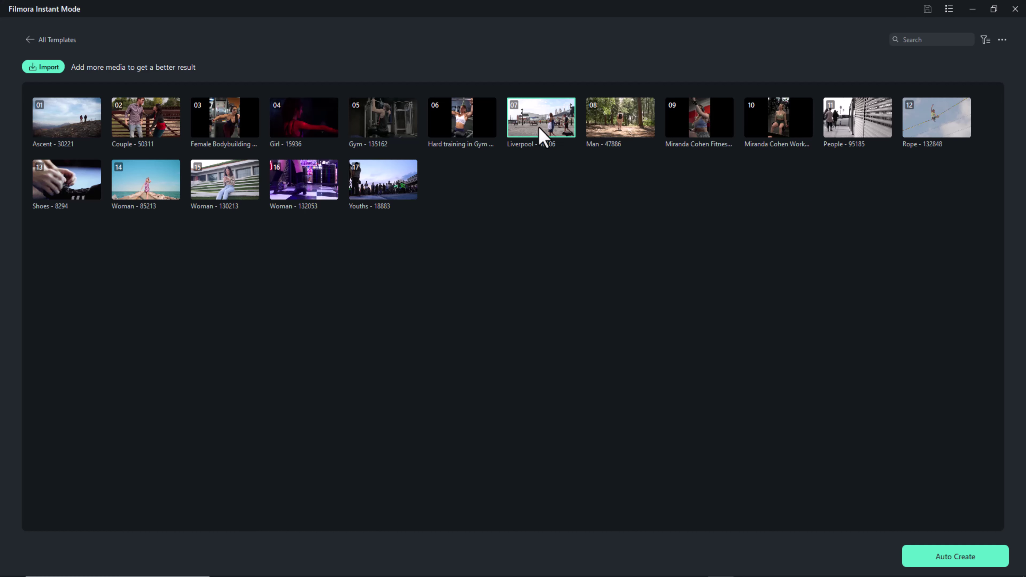
Step: Move the Liverpool - 46106 clip to fourth place in the media order and auto-create the video
{"action": "left_click_drag", "start_coordinate": [540, 128], "coordinate": [331, 133]}
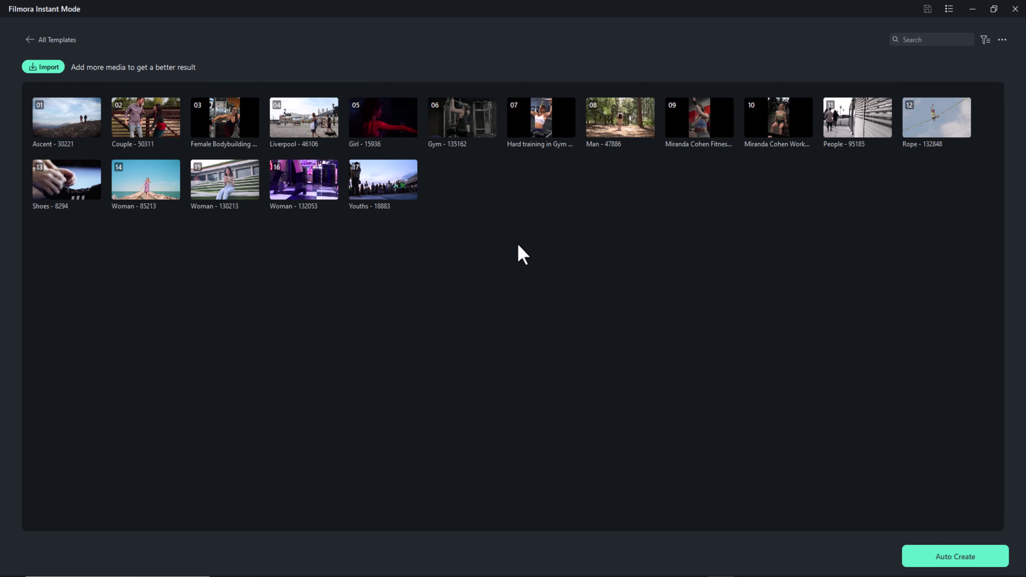
{"action": "left_click", "coordinate": [932, 558]}
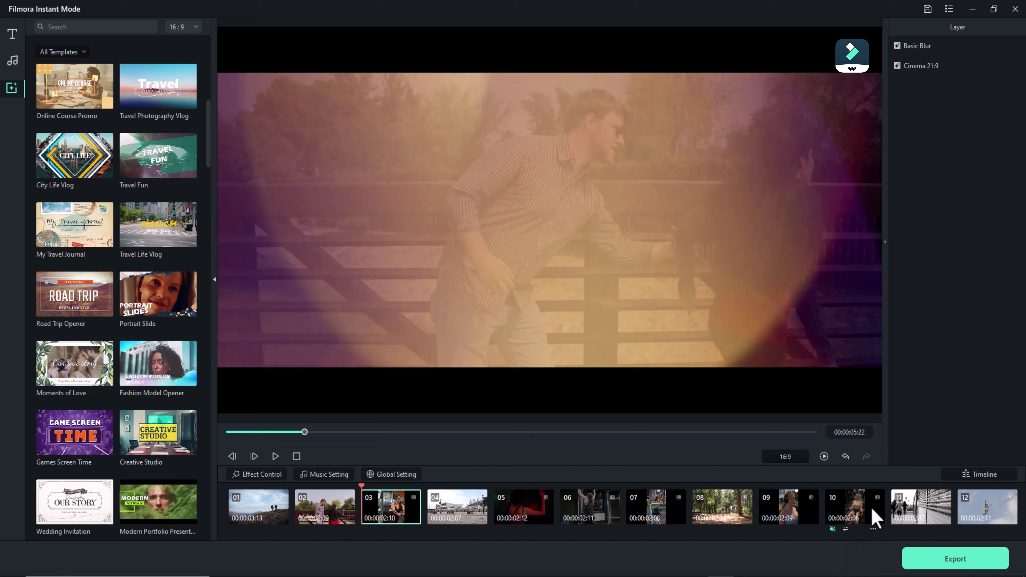
Step: Rewind the generated video to its start and play the preview
{"action": "mouse_move", "coordinate": [405, 533]}
{"action": "left_click_drag", "start_coordinate": [305, 432], "coordinate": [232, 433]}
{"action": "left_click", "coordinate": [276, 456]}
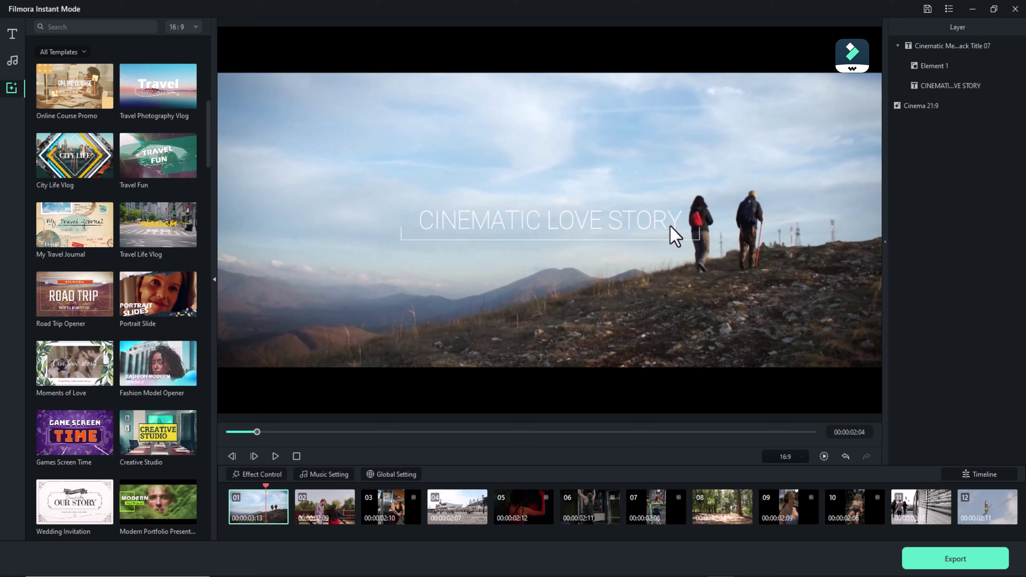
Step: Open the CINEMATIC LOVE STORY title for text editing and look at its text attributes and font size options
{"action": "left_click", "coordinate": [656, 226]}
{"action": "double_click", "coordinate": [656, 225]}
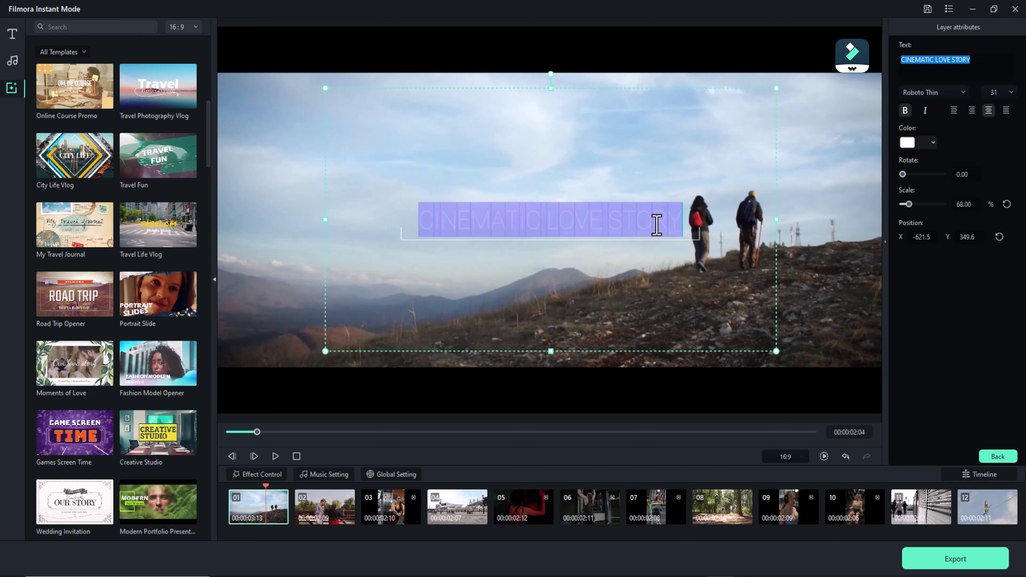
{"action": "left_click", "coordinate": [988, 66]}
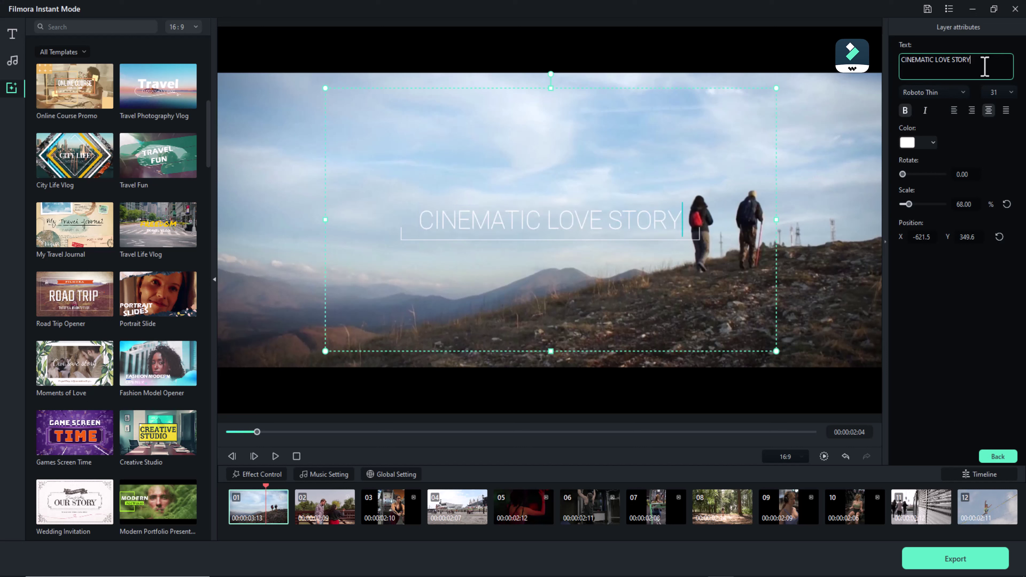
{"action": "left_click_drag", "start_coordinate": [987, 66], "coordinate": [903, 63]}
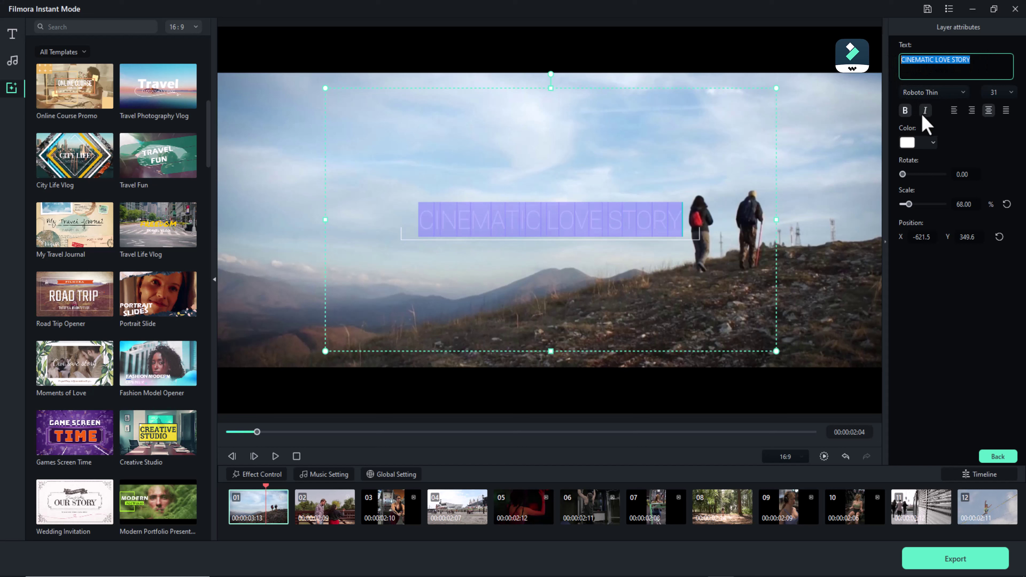
{"action": "left_click", "coordinate": [1011, 92]}
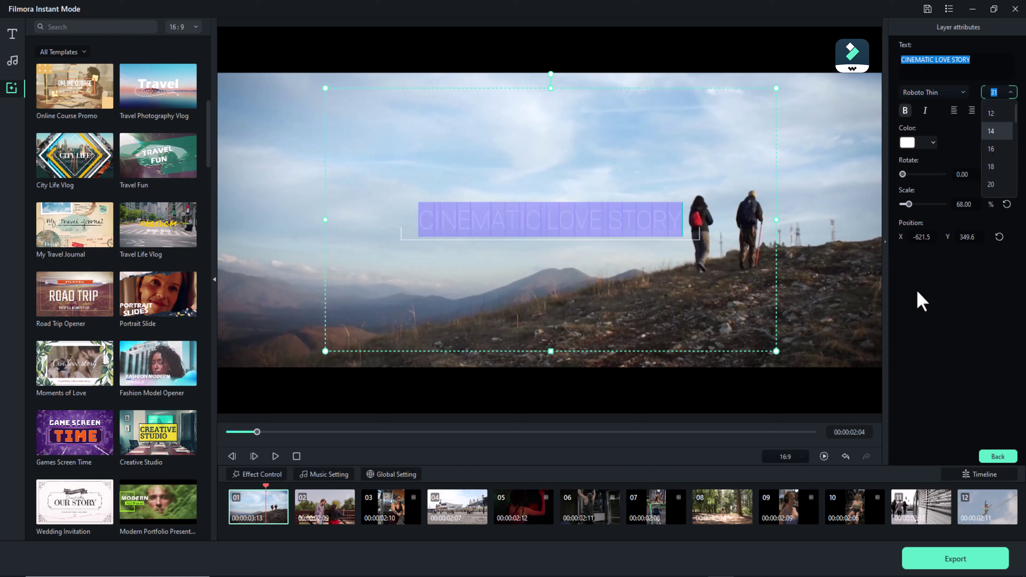
{"action": "left_click", "coordinate": [921, 316]}
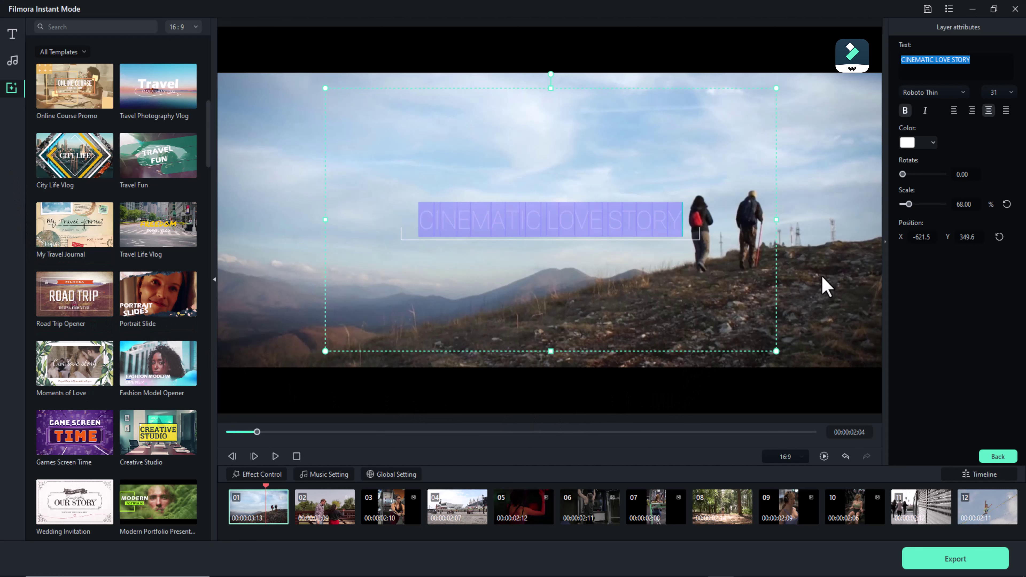
Step: Browse the template library and its theme, style and mood categories
{"action": "scroll", "coordinate": [104, 284], "scroll_direction": "down", "scroll_amount": 12}
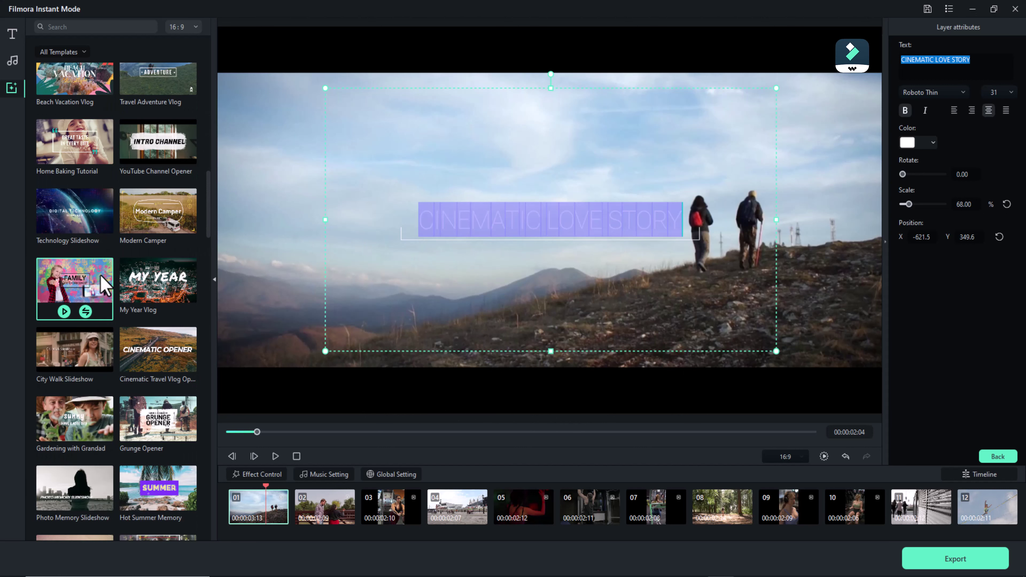
{"action": "scroll", "coordinate": [104, 285], "scroll_direction": "down", "scroll_amount": 8}
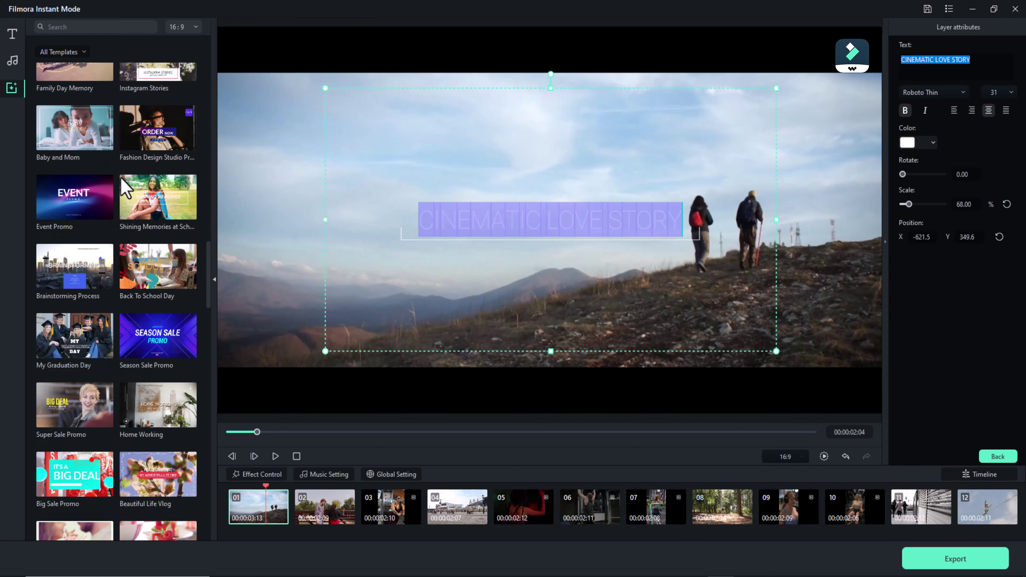
{"action": "left_click", "coordinate": [74, 53]}
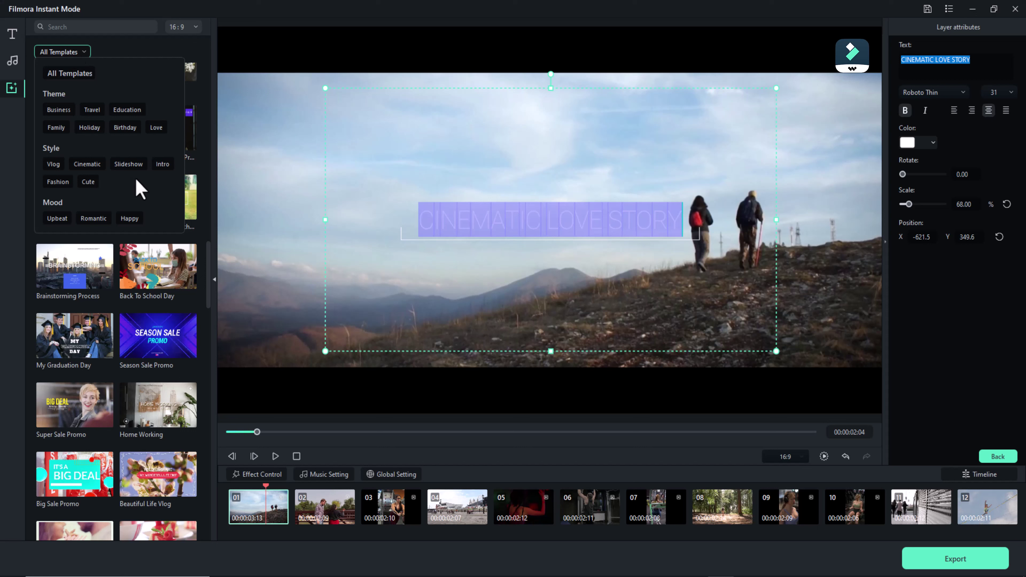
{"action": "left_click", "coordinate": [6, 188]}
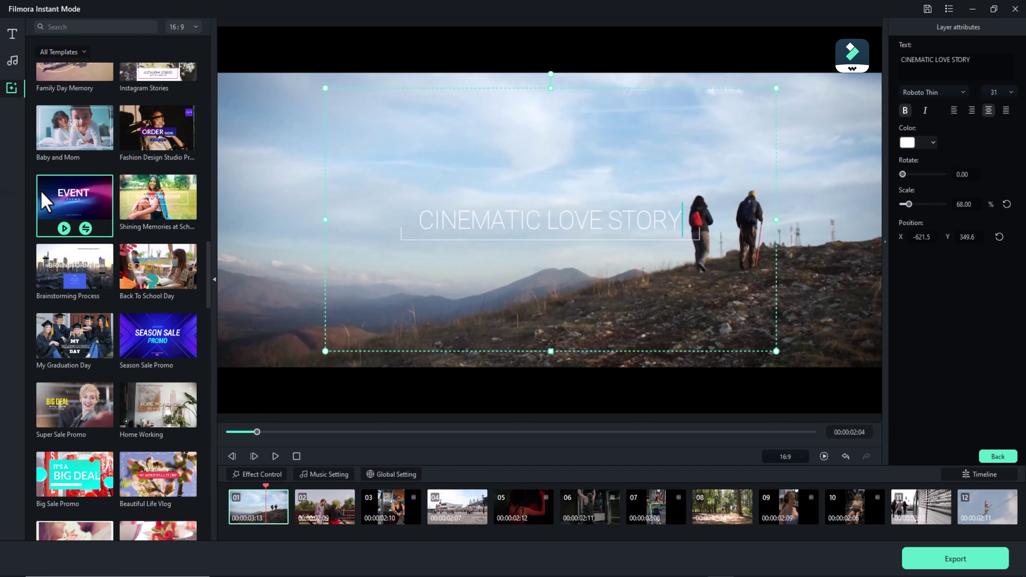
Step: Look through the available titles and the full music library, and deselect the title in the preview
{"action": "left_click", "coordinate": [13, 35]}
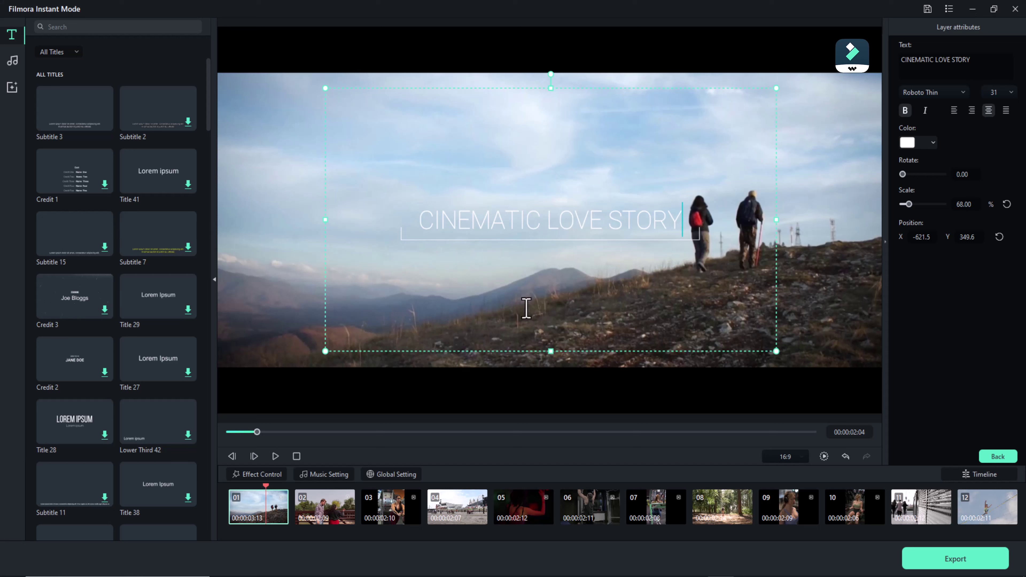
{"action": "scroll", "coordinate": [178, 443], "scroll_direction": "down", "scroll_amount": 1}
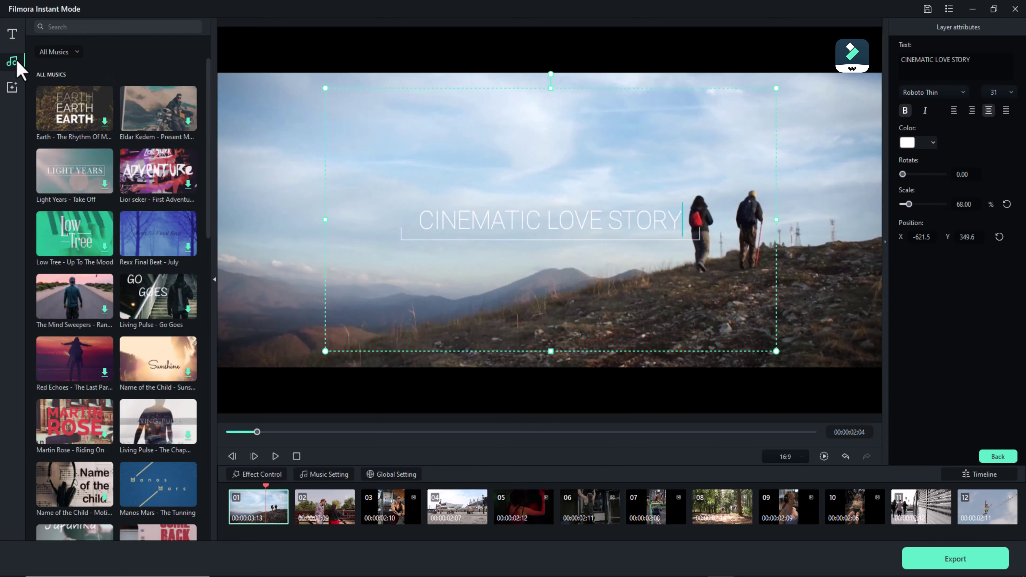
{"action": "scroll", "coordinate": [190, 242], "scroll_direction": "down", "scroll_amount": 8}
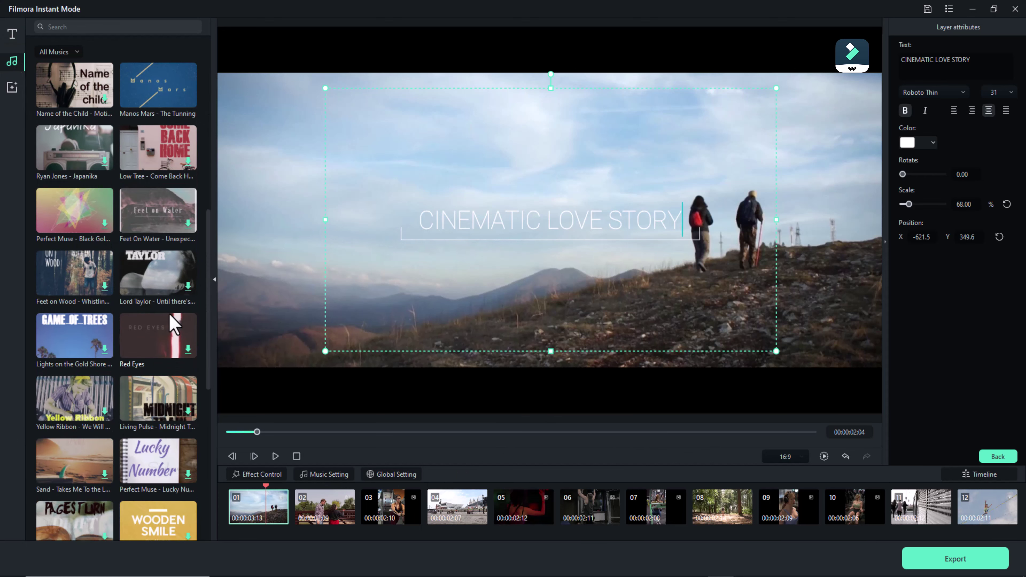
{"action": "scroll", "coordinate": [174, 323], "scroll_direction": "down", "scroll_amount": 3}
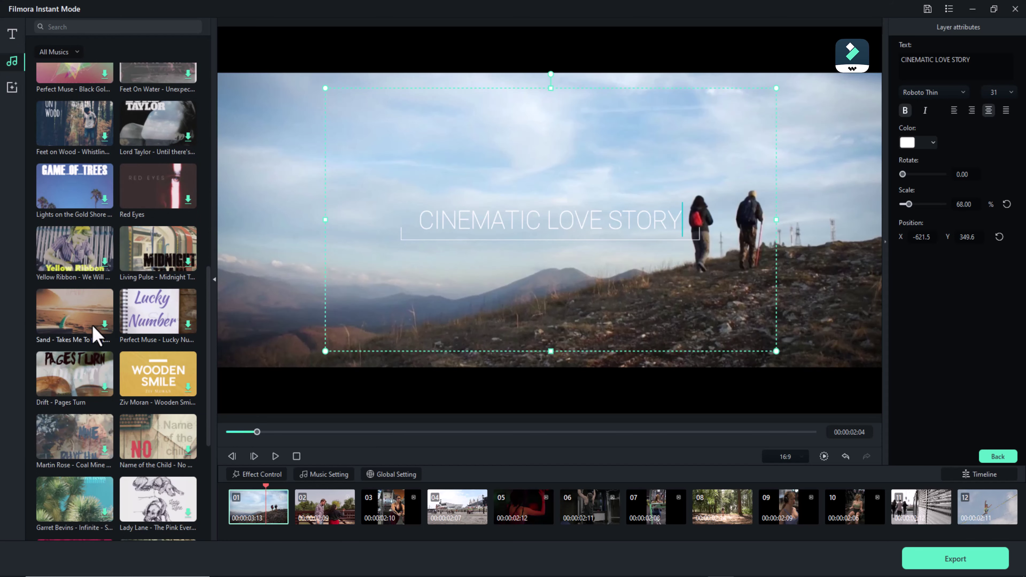
{"action": "scroll", "coordinate": [99, 392], "scroll_direction": "down", "scroll_amount": 5}
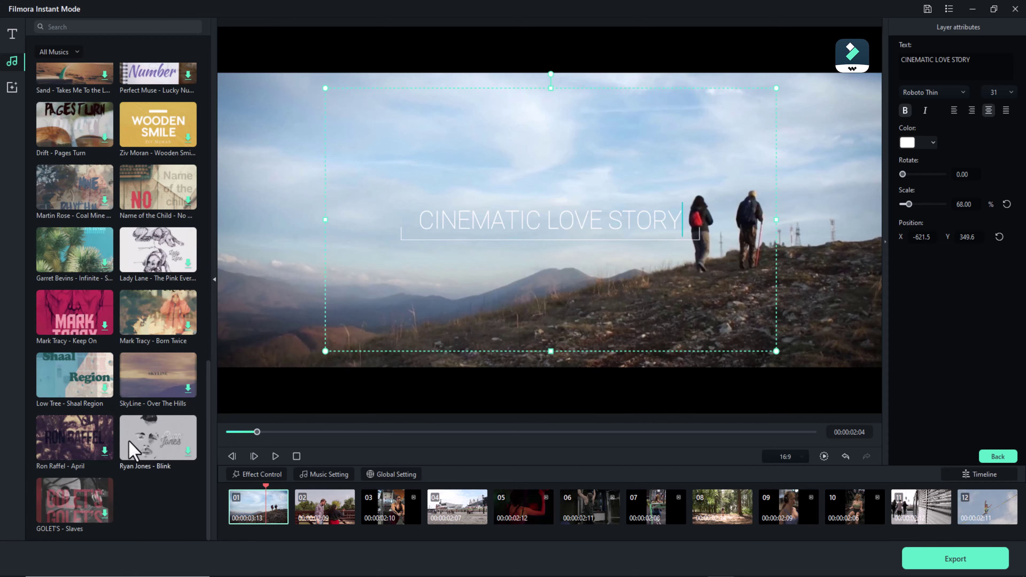
{"action": "left_click", "coordinate": [451, 454]}
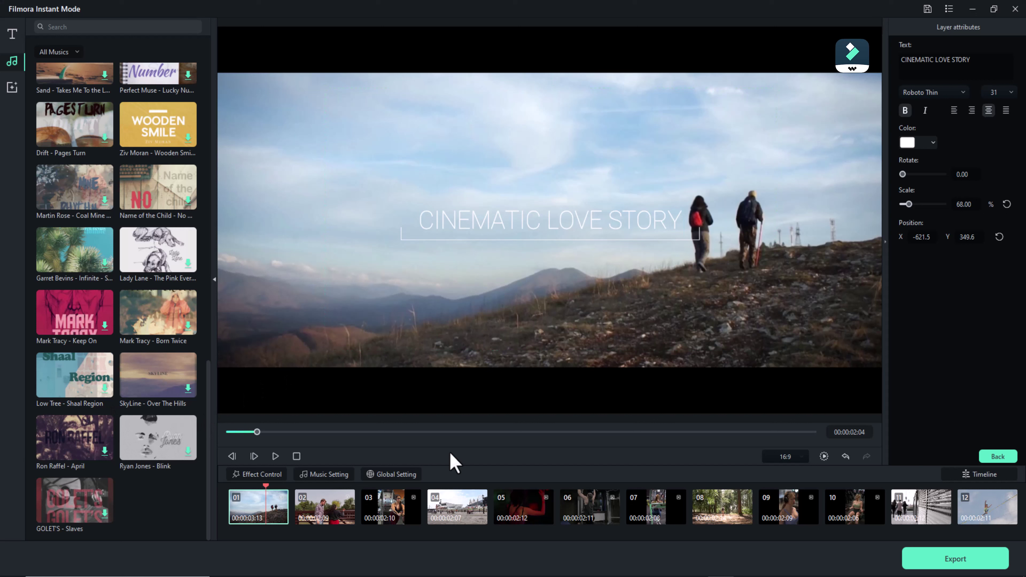
Step: Try the No effects and After effects with titles and transitions modes on the video, and restore All effects
{"action": "left_click", "coordinate": [250, 477]}
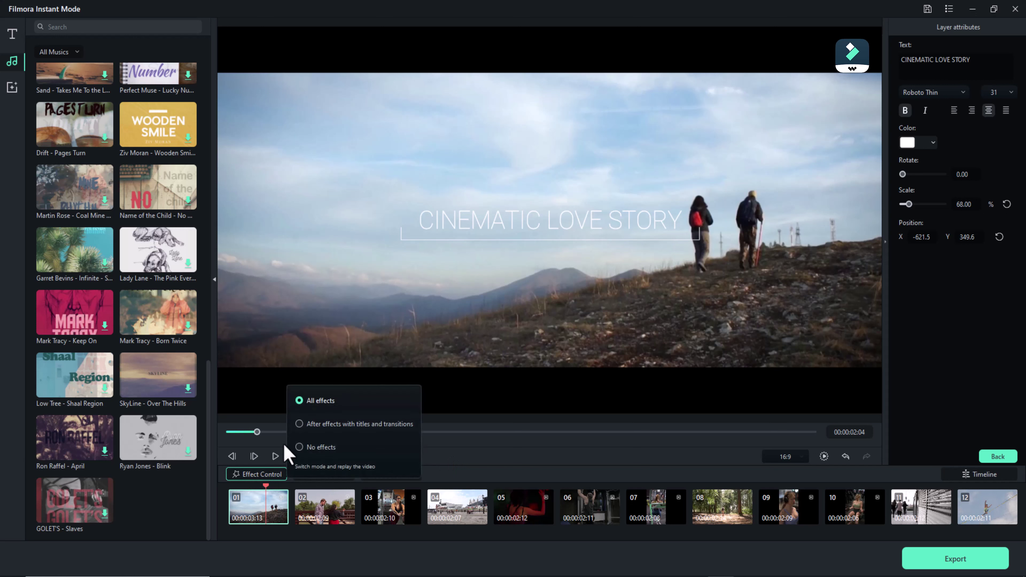
{"action": "left_click", "coordinate": [300, 447]}
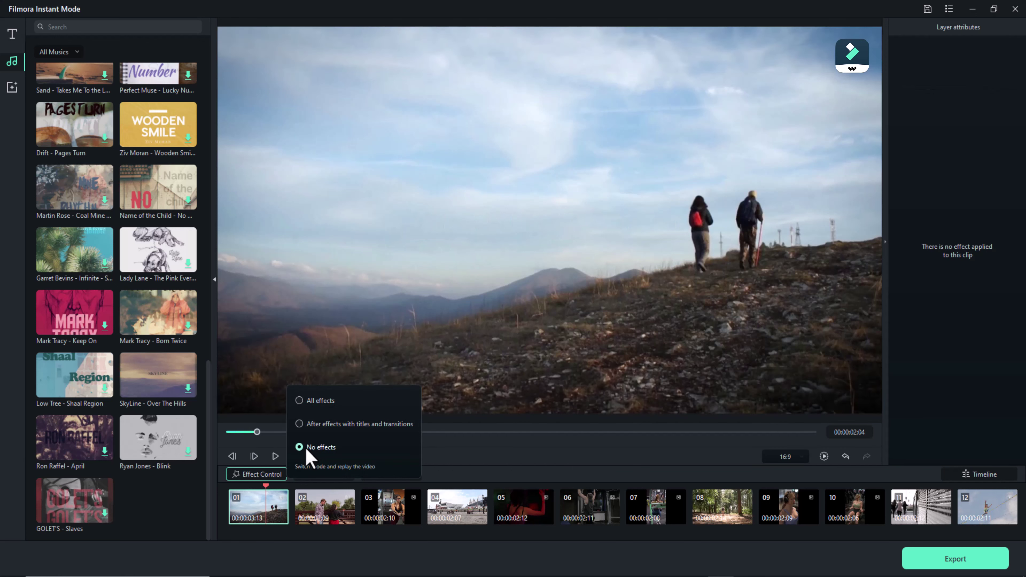
{"action": "left_click", "coordinate": [383, 424]}
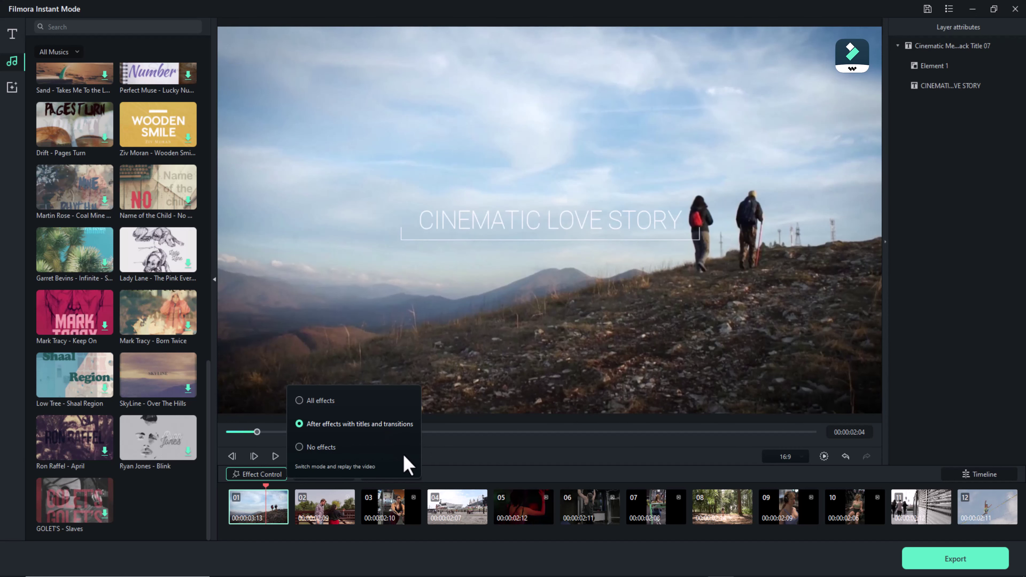
{"action": "left_click", "coordinate": [323, 401]}
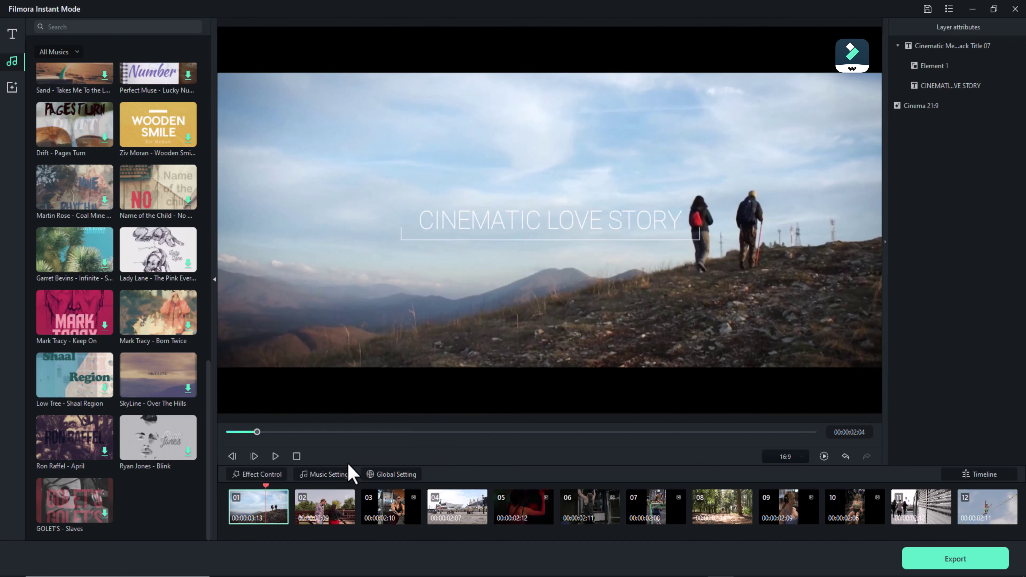
Step: Trim the Never Back background music to use the opening section of the track
{"action": "mouse_move", "coordinate": [338, 477]}
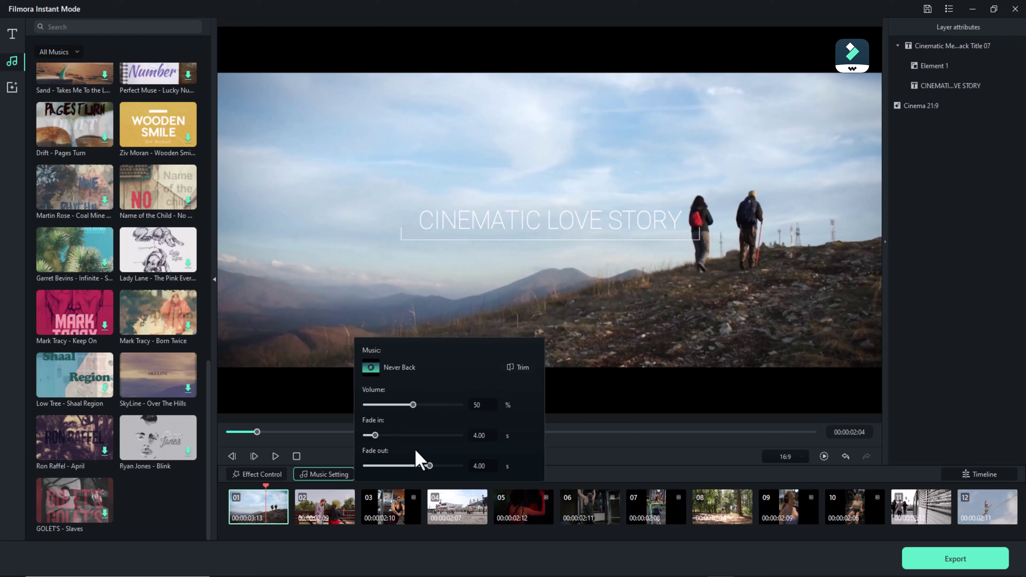
{"action": "left_click", "coordinate": [521, 368]}
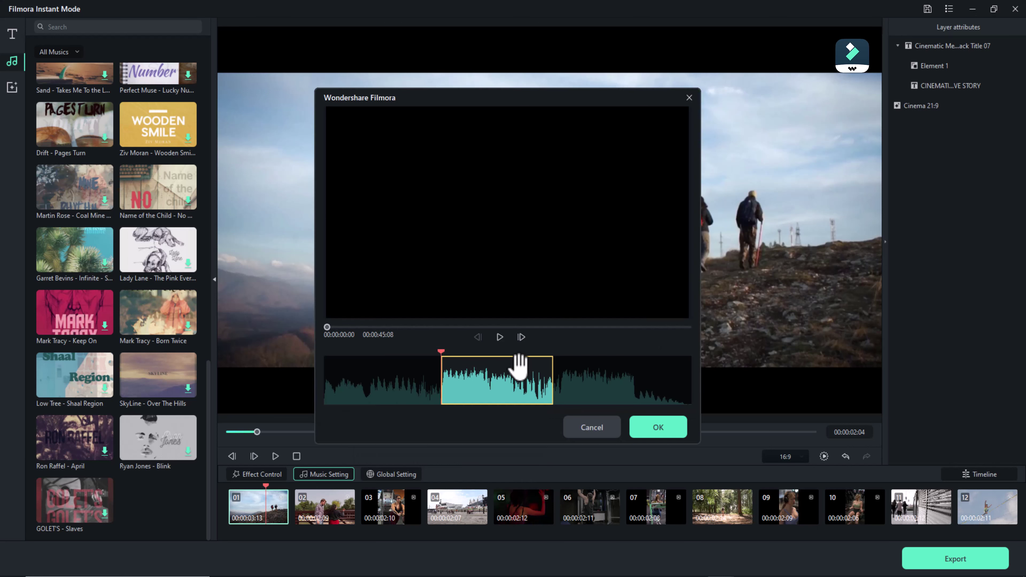
{"action": "left_click_drag", "start_coordinate": [493, 378], "coordinate": [387, 380]}
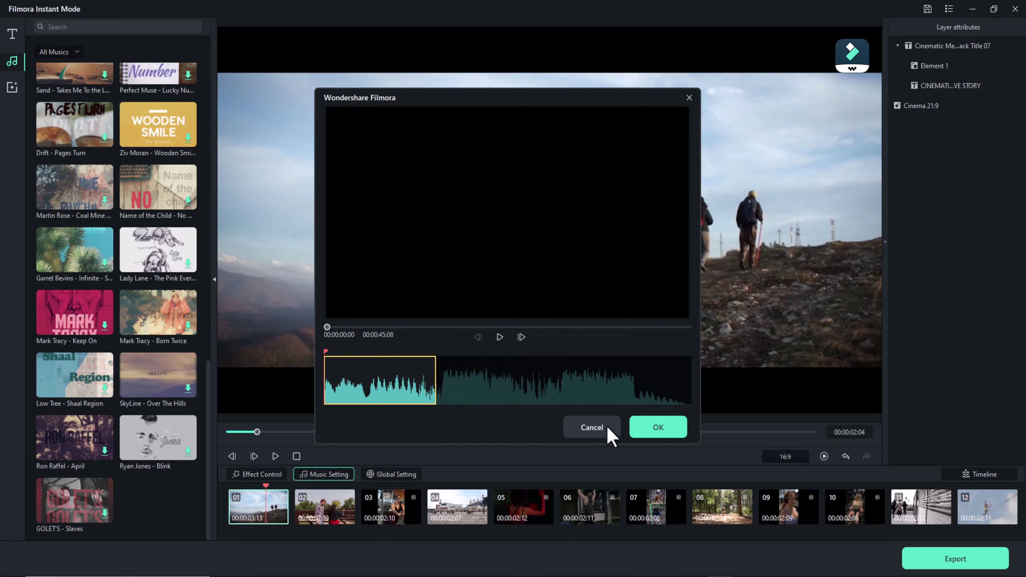
{"action": "left_click", "coordinate": [656, 428]}
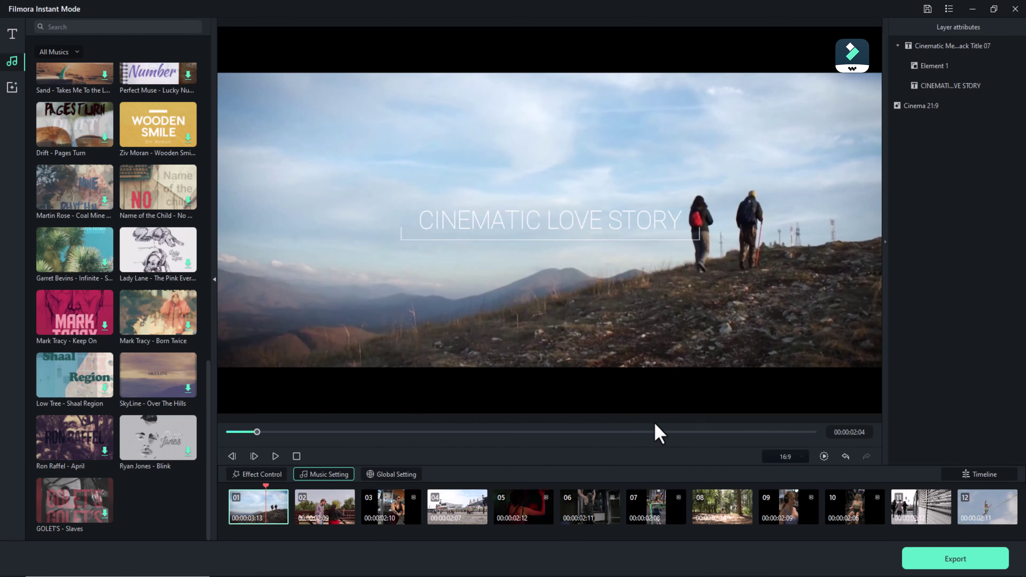
Step: Look through the maximum video length options and the text fonts in the global settings
{"action": "left_click", "coordinate": [405, 477]}
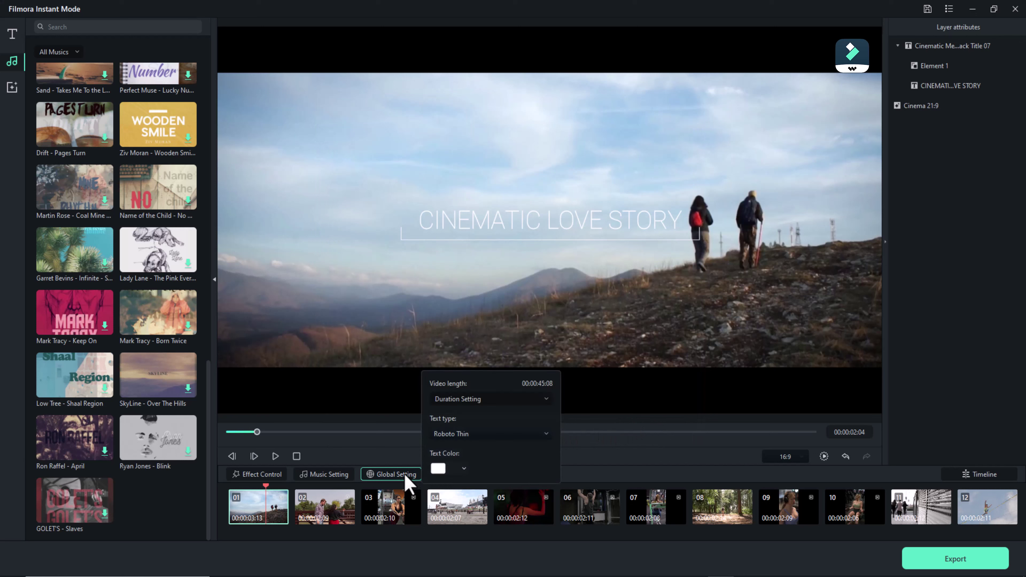
{"action": "left_click", "coordinate": [515, 404]}
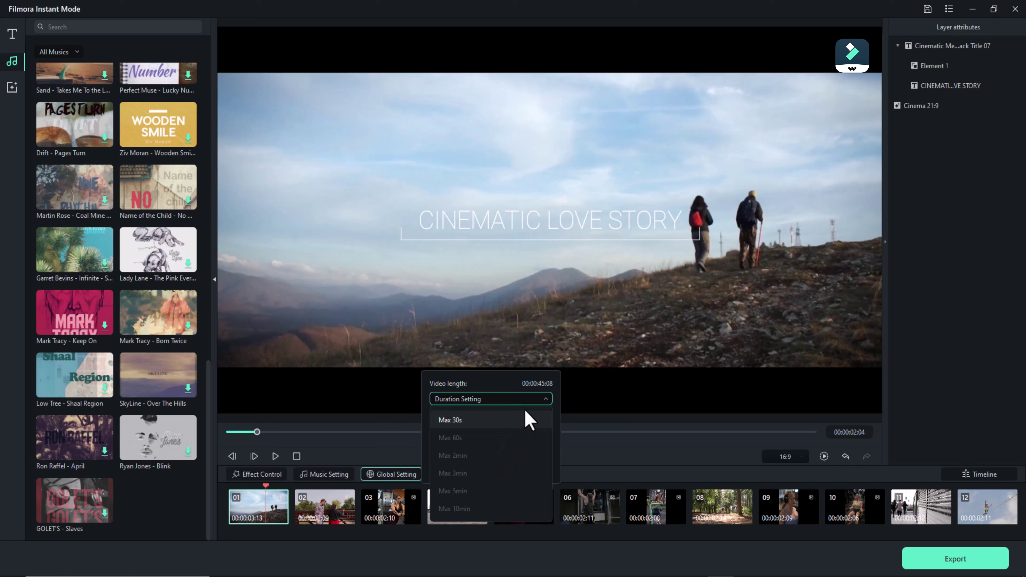
{"action": "left_click", "coordinate": [504, 387]}
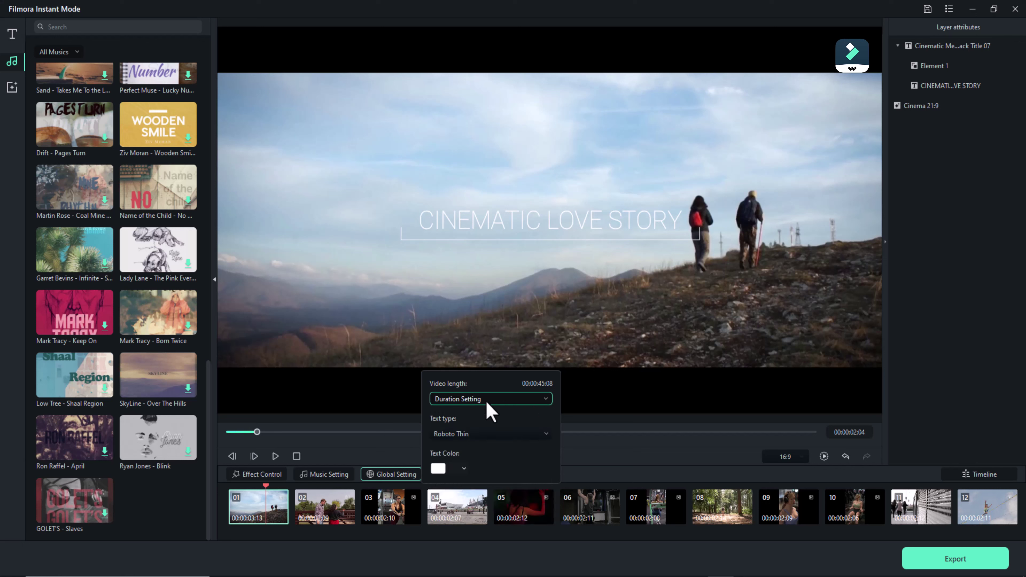
{"action": "left_click", "coordinate": [492, 435]}
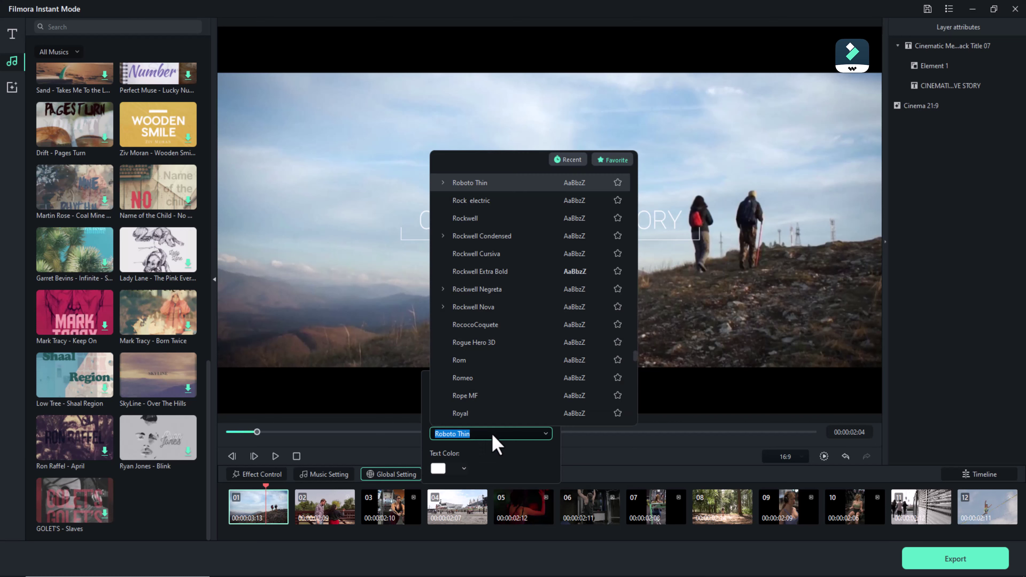
{"action": "left_click", "coordinate": [509, 462]}
Step: Set the global text color of the video's titles to pinkish red
{"action": "left_click", "coordinate": [406, 477]}
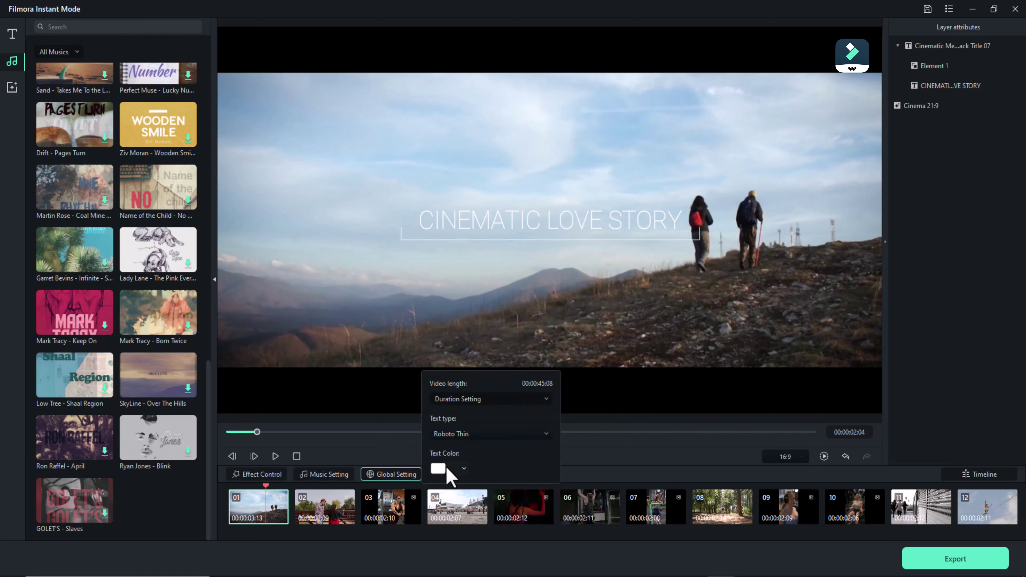
{"action": "left_click", "coordinate": [440, 469]}
{"action": "left_click", "coordinate": [468, 497]}
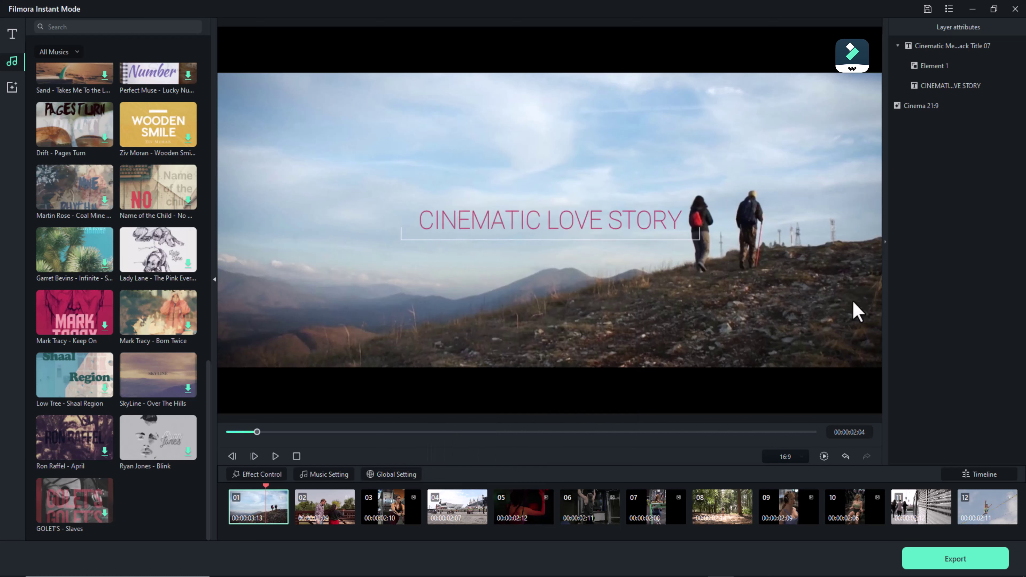
Step: Review the local MP4 export options and the detailed video and audio settings, and close the export without exporting
{"action": "left_click", "coordinate": [955, 562]}
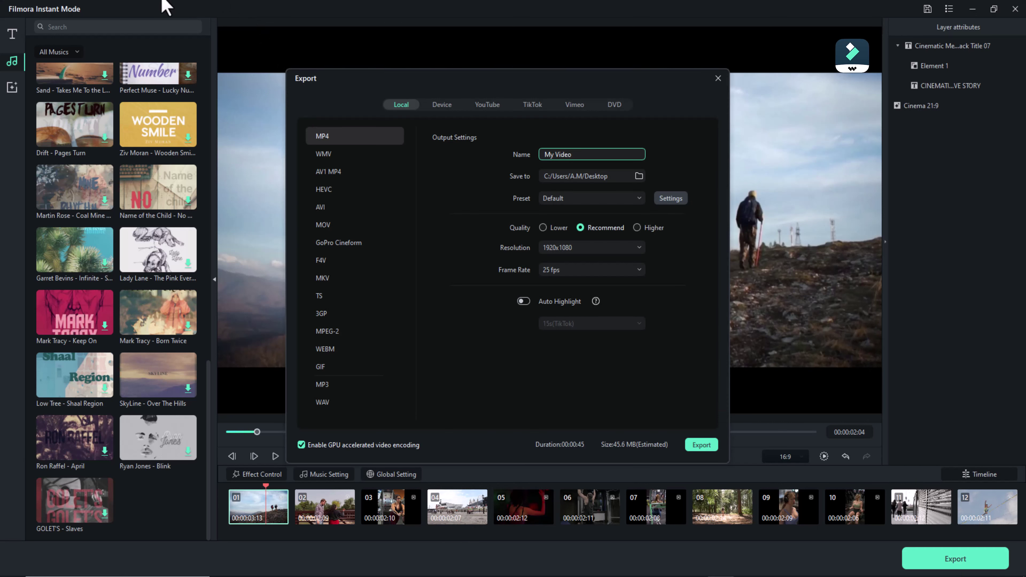
{"action": "left_click_drag", "start_coordinate": [586, 154], "coordinate": [486, 154]}
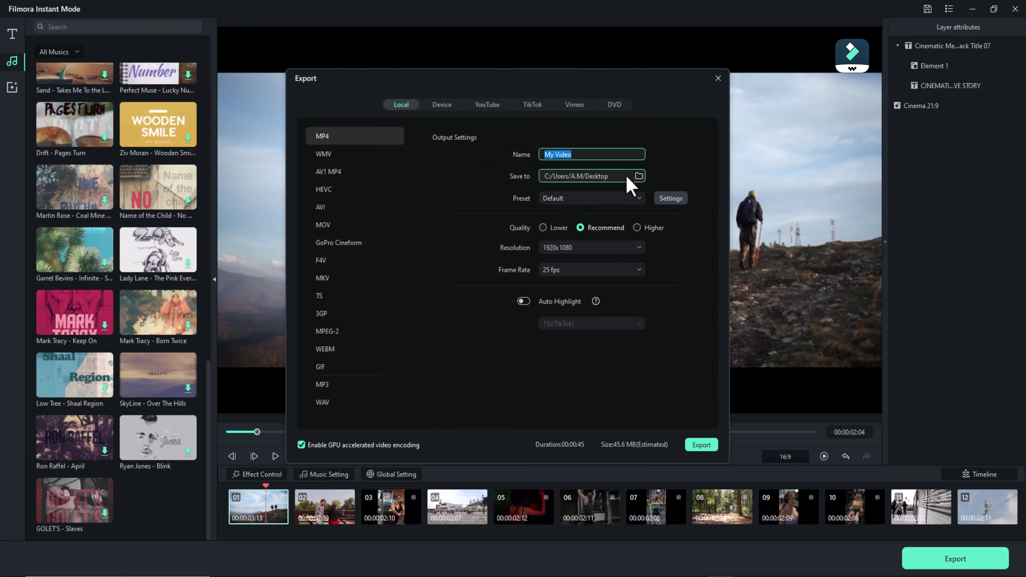
{"action": "left_click", "coordinate": [662, 198]}
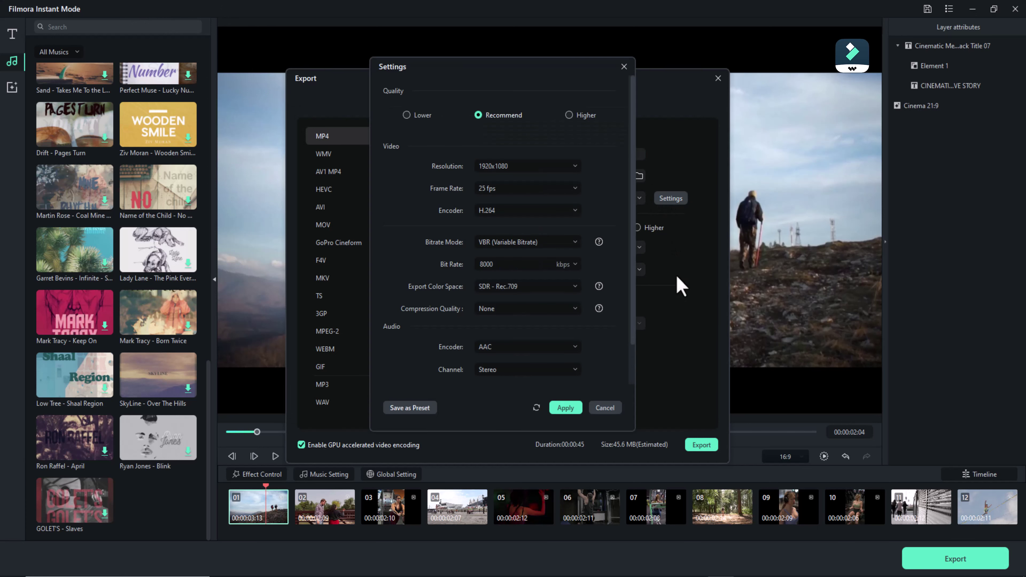
{"action": "key", "text": "Escape"}
{"action": "left_click", "coordinate": [718, 78]}
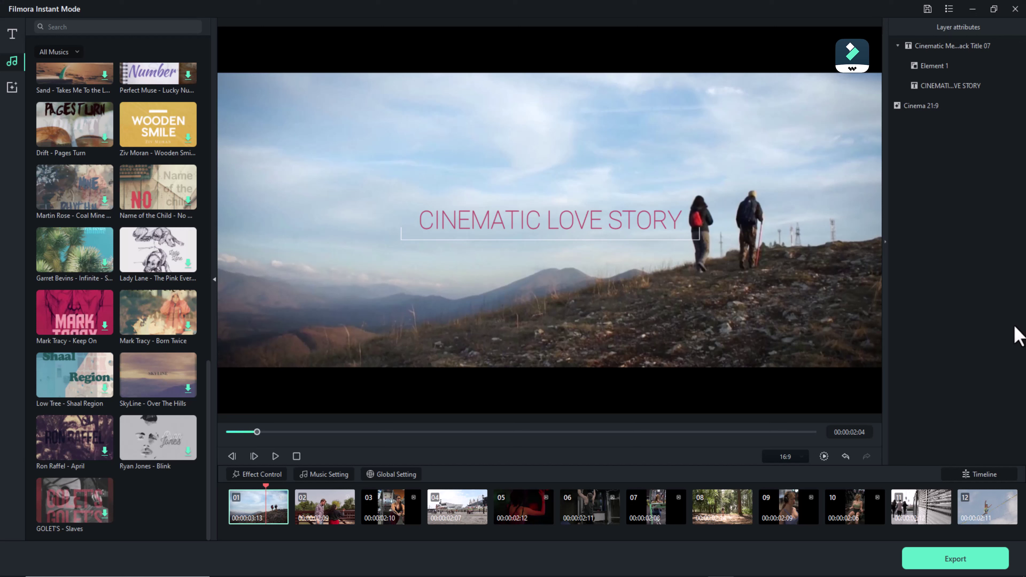
Step: Switch the video from Instant Mode to timeline mode and save the current project
{"action": "left_click", "coordinate": [979, 474]}
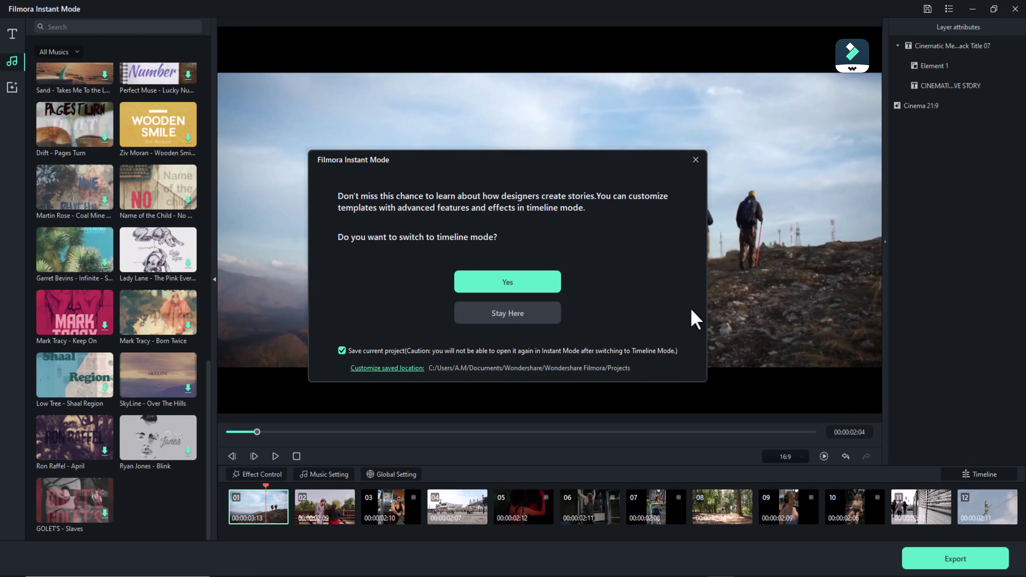
{"action": "left_click", "coordinate": [538, 283]}
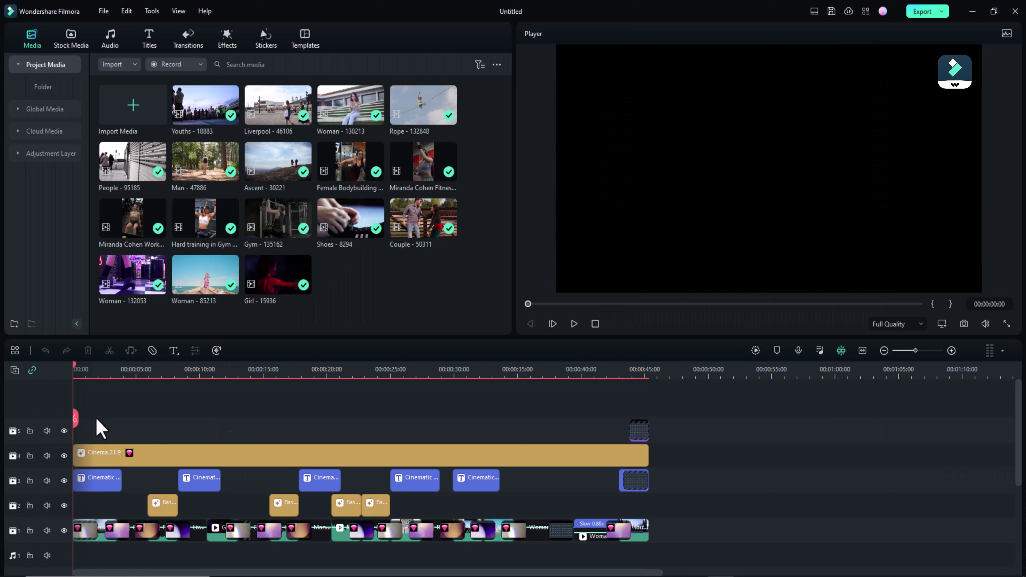
Step: Look at the trending transitions and preview the timeline at 00:00:08:07
{"action": "left_click_drag", "start_coordinate": [77, 424], "coordinate": [45, 428]}
{"action": "left_click", "coordinate": [194, 33]}
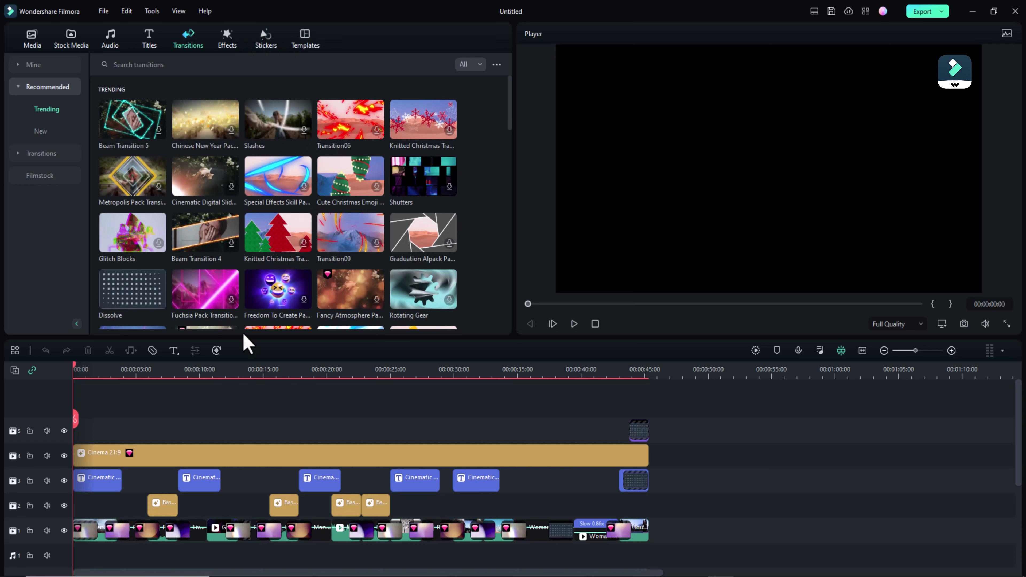
{"action": "left_click", "coordinate": [178, 418]}
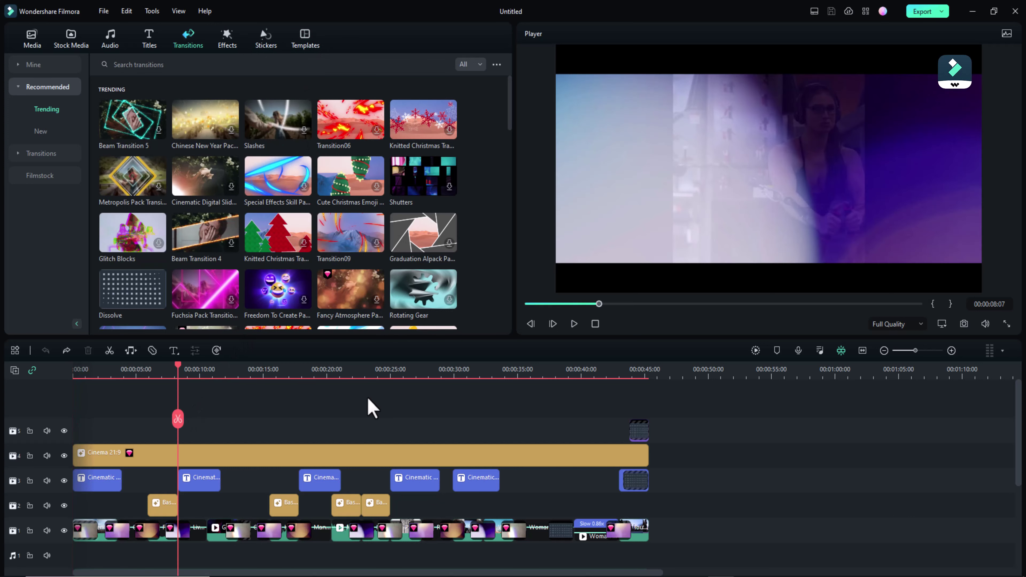
Step: Look at the export options for the timeline project and close them without exporting
{"action": "left_click", "coordinate": [929, 13]}
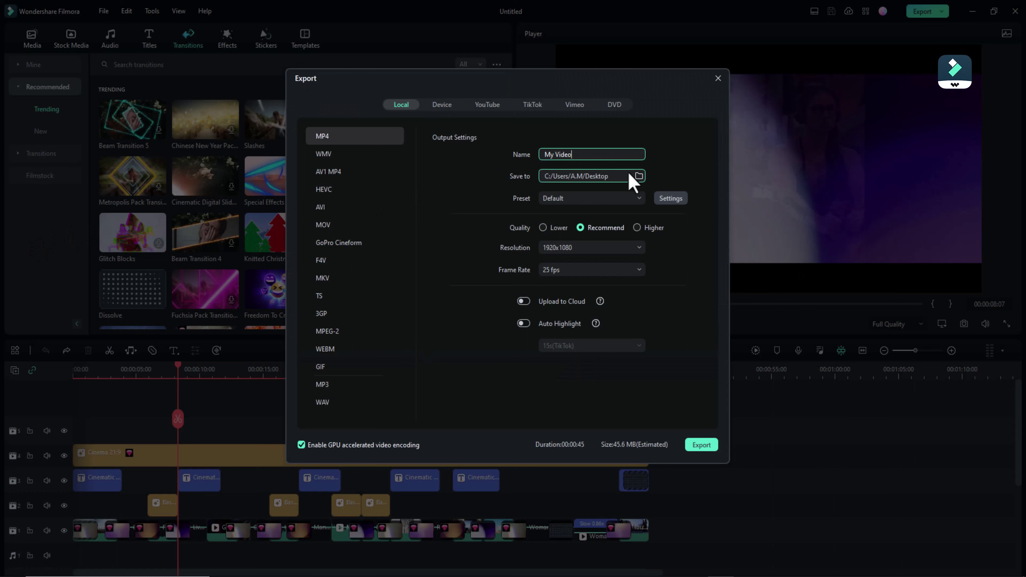
{"action": "left_click", "coordinate": [719, 79]}
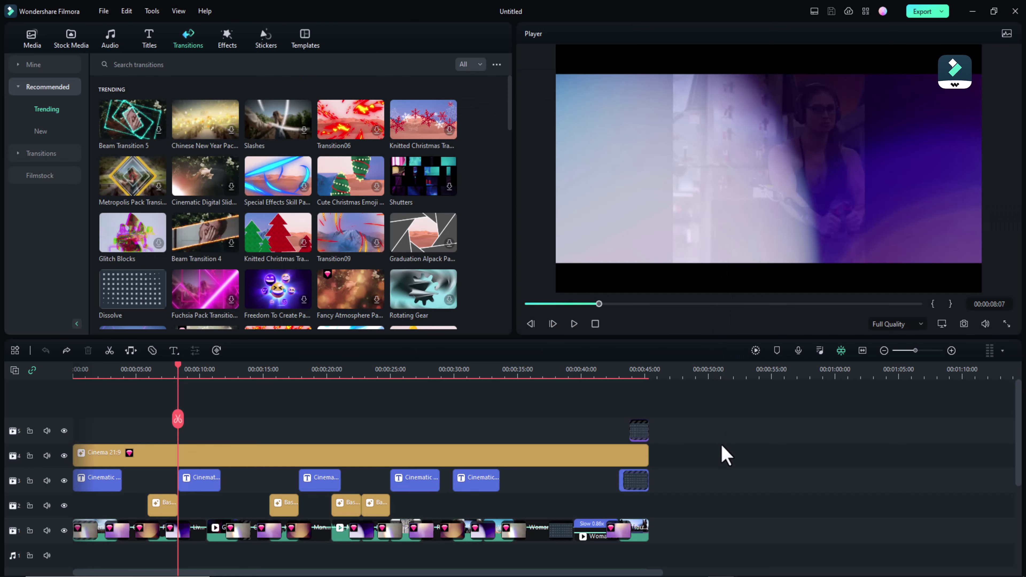